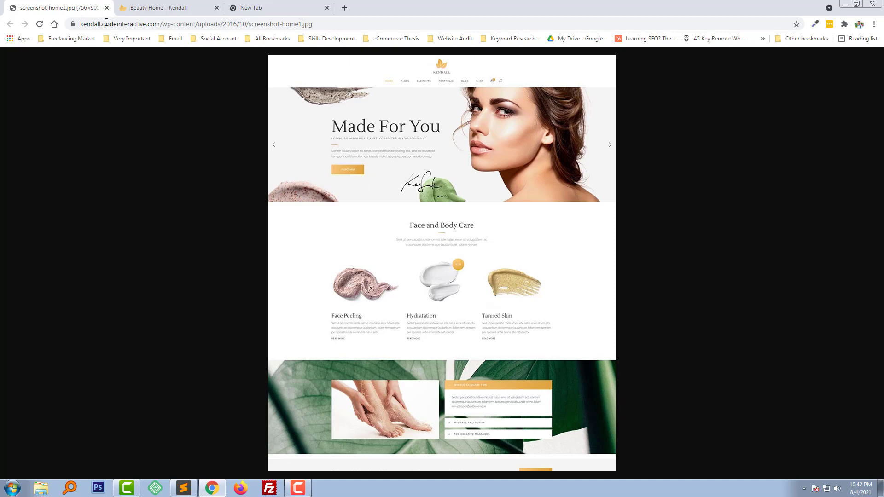
# Switch to the Beauty Home – Kendall demo and scroll through it to the footer and back
pyautogui.click(144, 7)
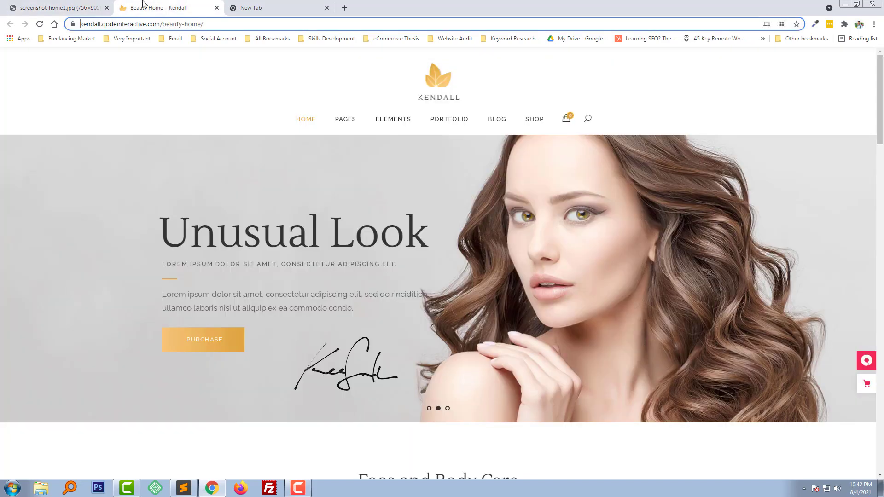
pyautogui.click(293, 76)
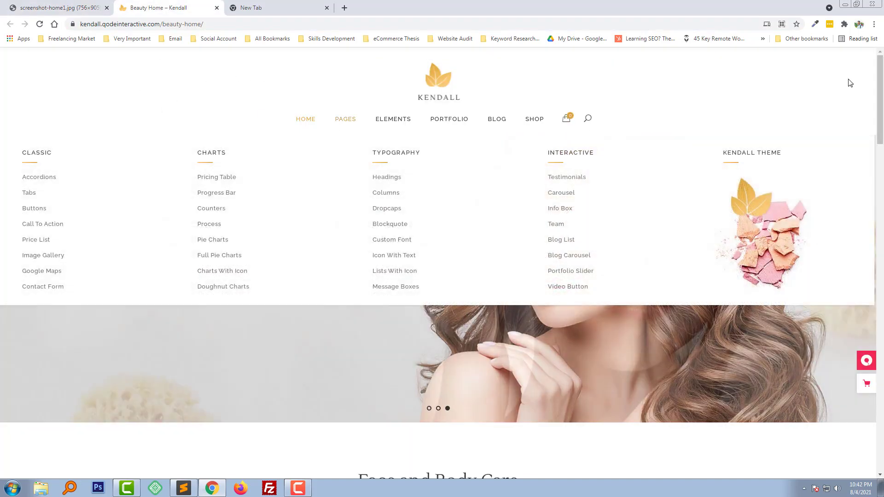
pyautogui.scroll(-1, 579, 305)
pyautogui.scroll(-3, 579, 305)
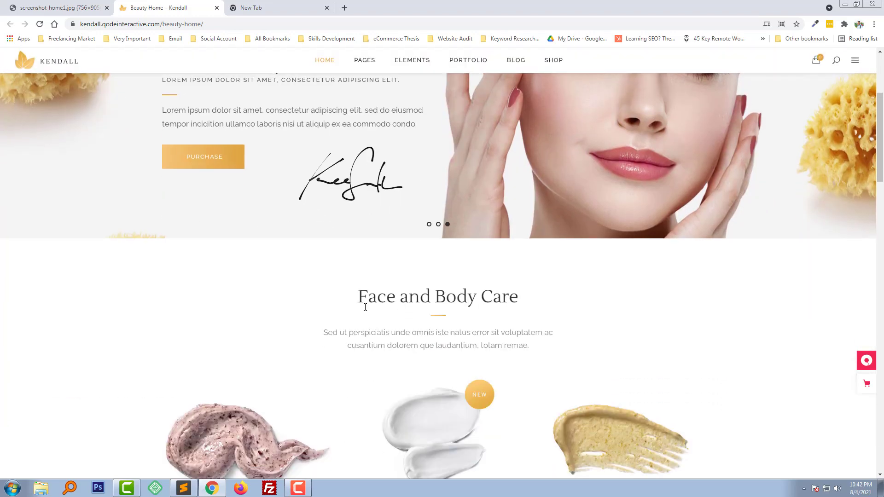
pyautogui.scroll(-3, 363, 310)
pyautogui.scroll(-6, 686, 325)
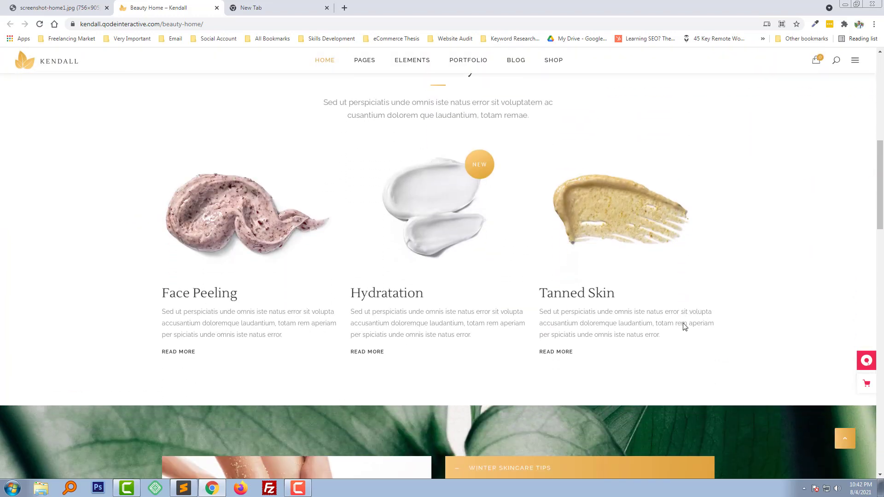
pyautogui.scroll(-12, 286, 290)
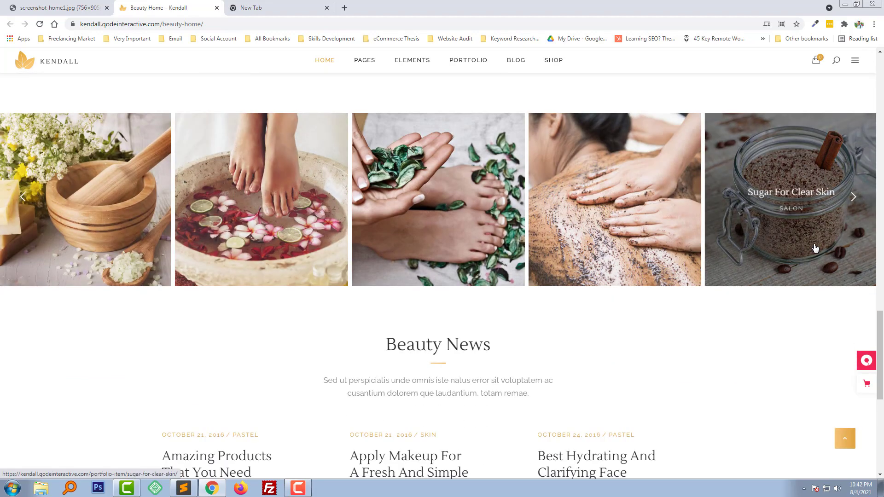
pyautogui.scroll(-7, 150, 231)
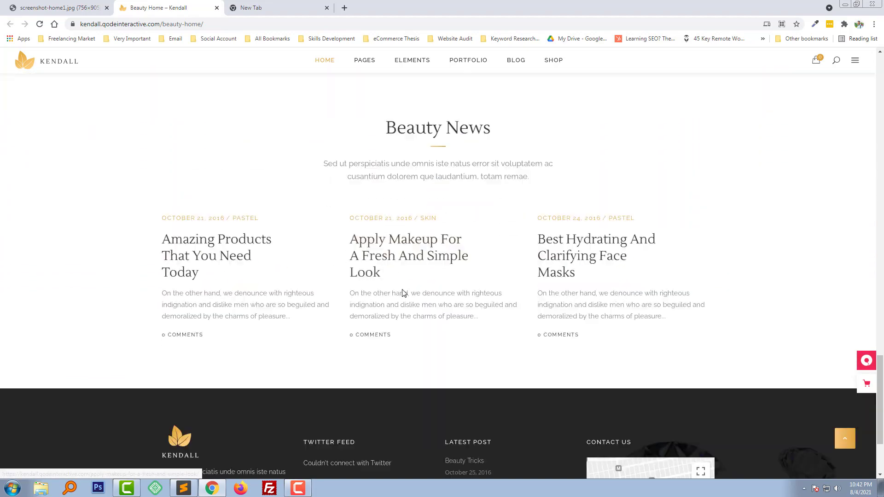
pyautogui.scroll(20, 505, 339)
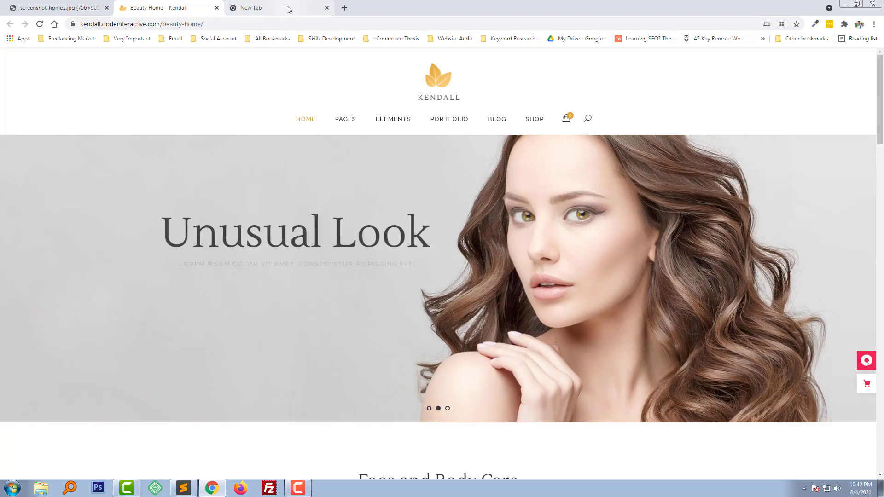
# Search Google for 'local by flywheel', check localwp.com, then close that tab
pyautogui.click(289, 9)
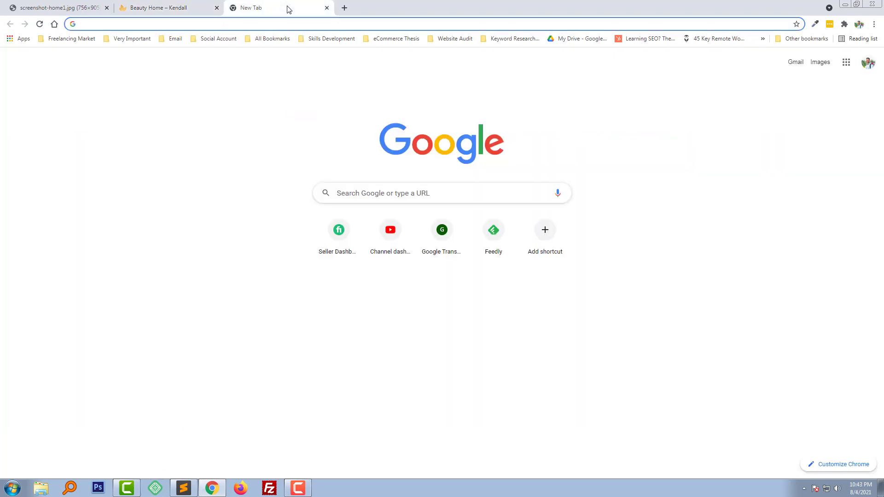
pyautogui.write('local')
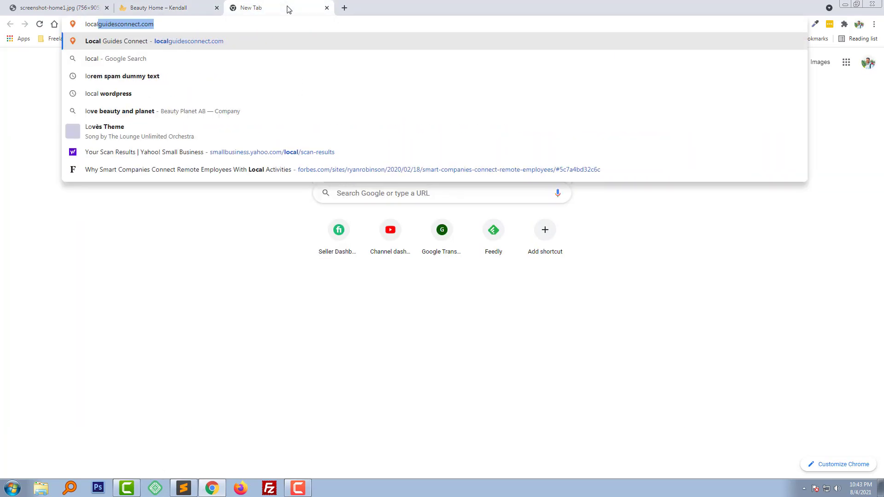
pyautogui.press('Delete')
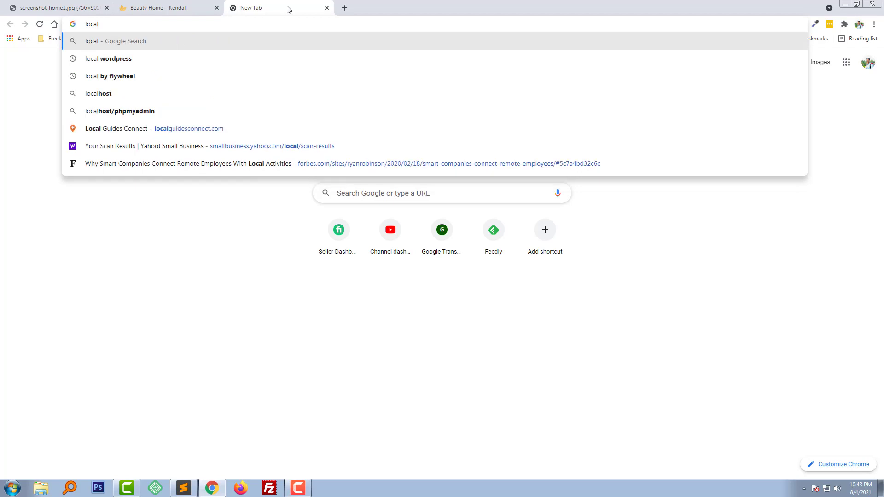
pyautogui.press('Down')
pyautogui.press('Down')
pyautogui.press('Return')
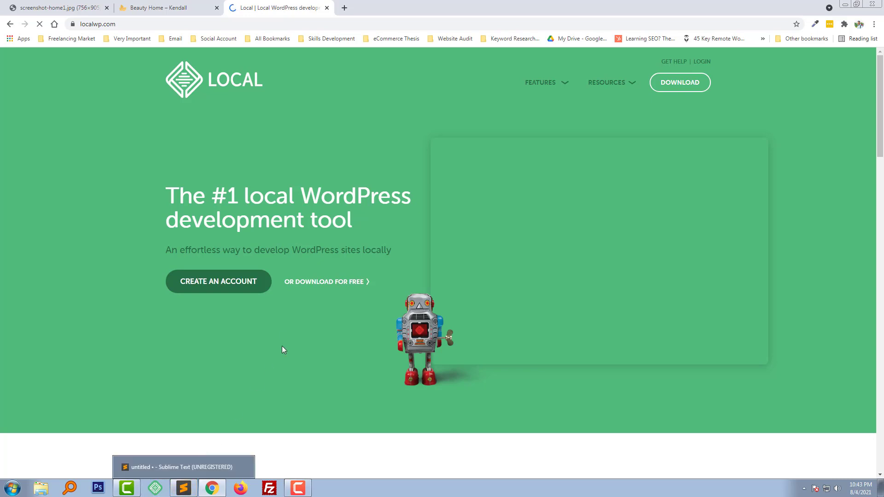
pyautogui.click(327, 9)
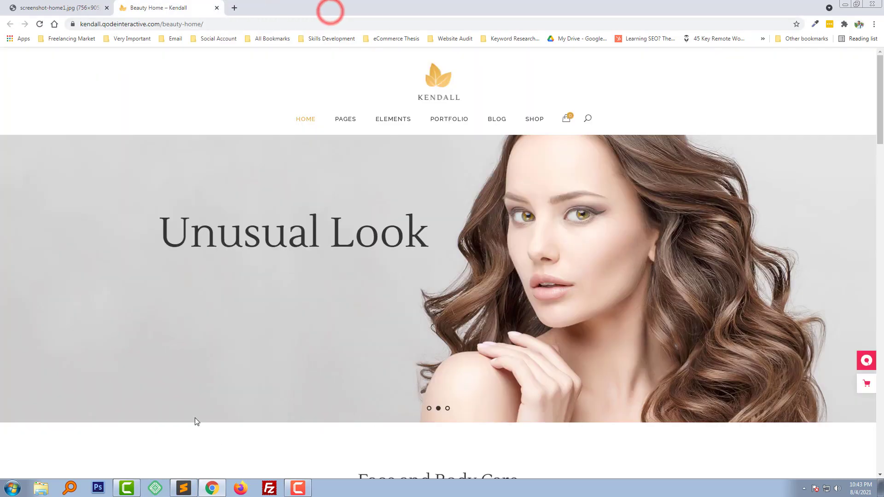
# Launch the Local app and start the Create a New Site wizard
pyautogui.click(155, 488)
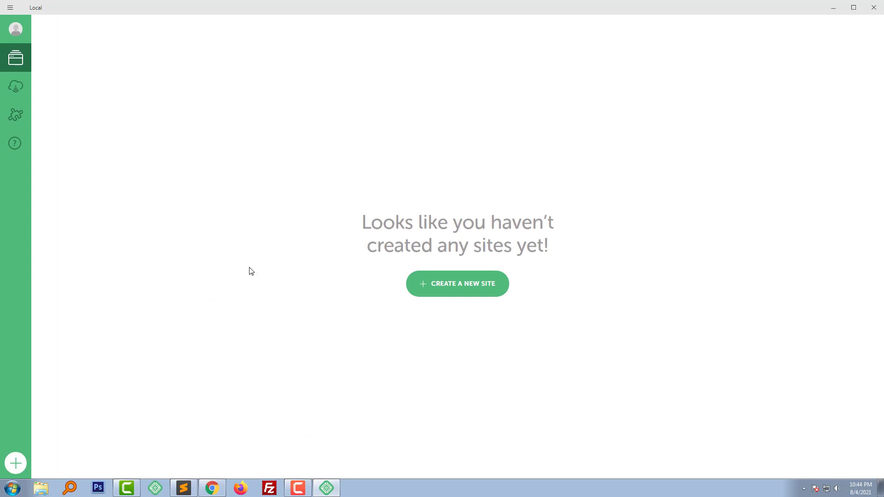
pyautogui.click(284, 168)
pyautogui.click(478, 286)
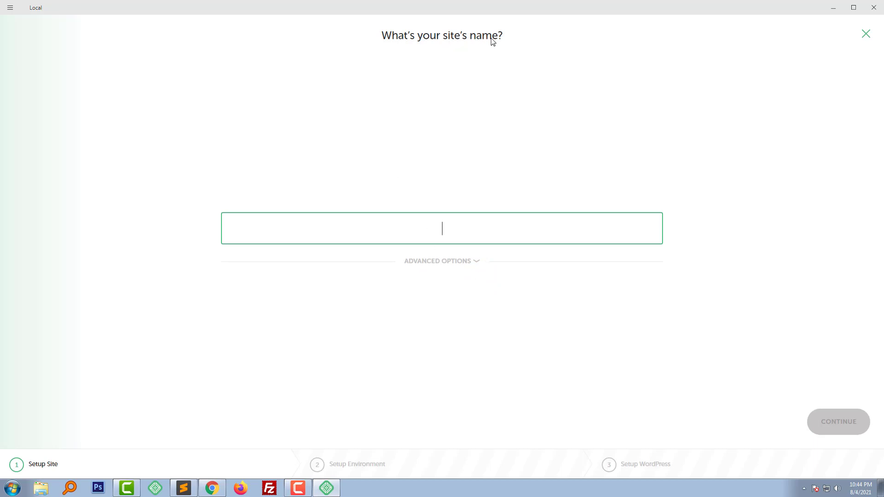
# Enter a first site name, then delete it after a detour to the browser
pyautogui.click(212, 488)
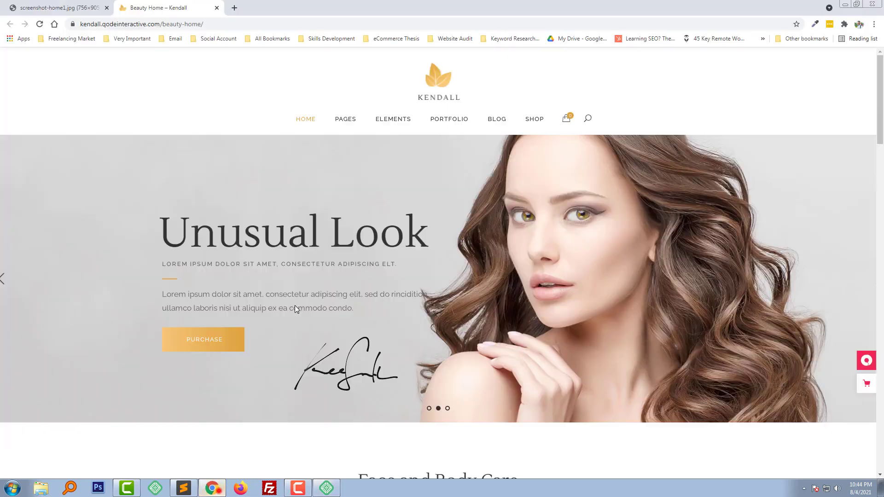
pyautogui.click(180, 24)
pyautogui.hotkey('alt', 'Tab')
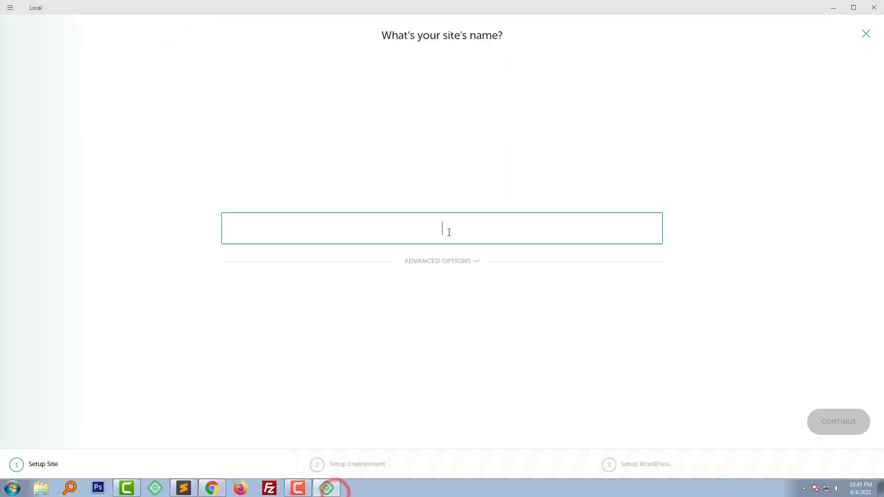
pyautogui.write('foysal')
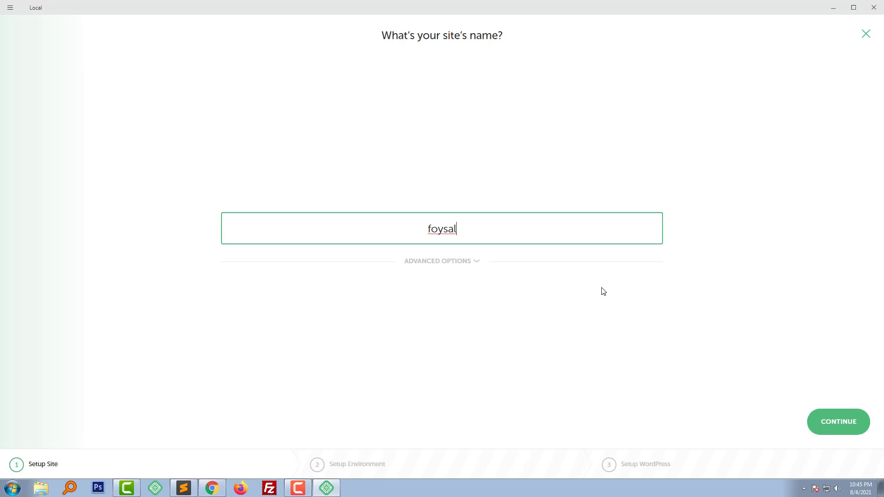
pyautogui.doubleClick(445, 233)
pyautogui.press('BackSpace')
pyautogui.hotkey('alt', 'Tab')
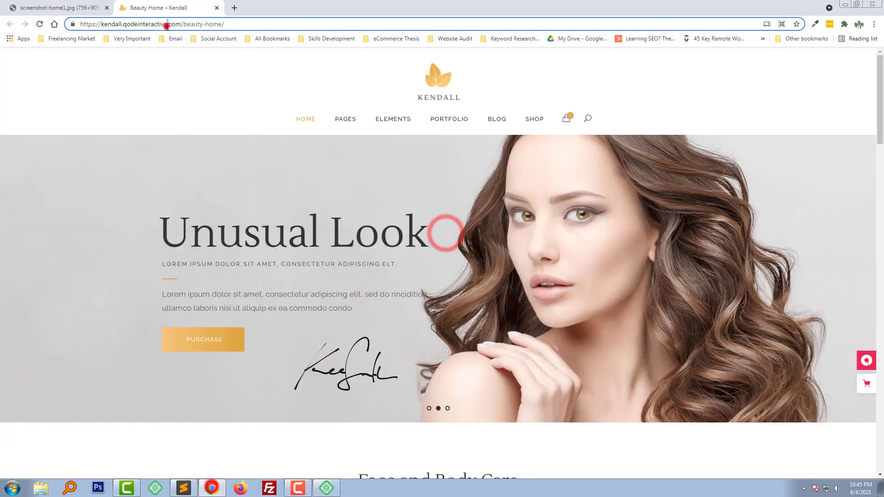
pyautogui.click(235, 8)
pyautogui.write('beauty salon')
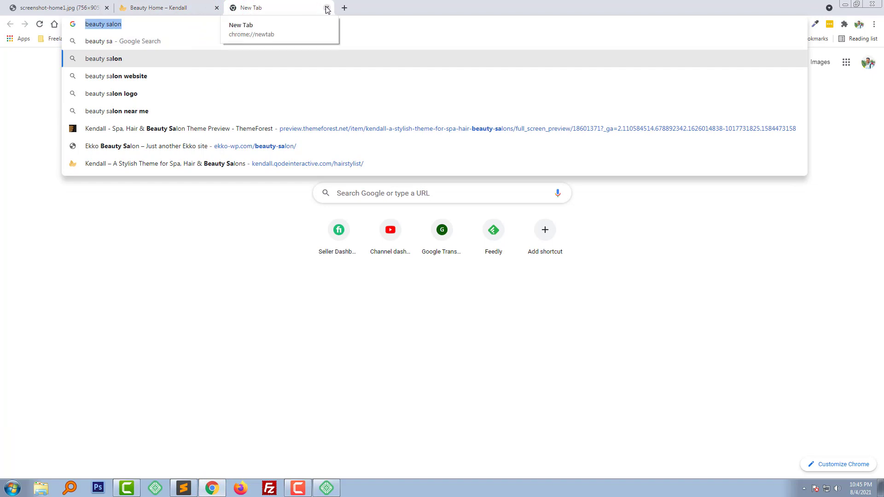
pyautogui.click(326, 7)
pyautogui.click(326, 488)
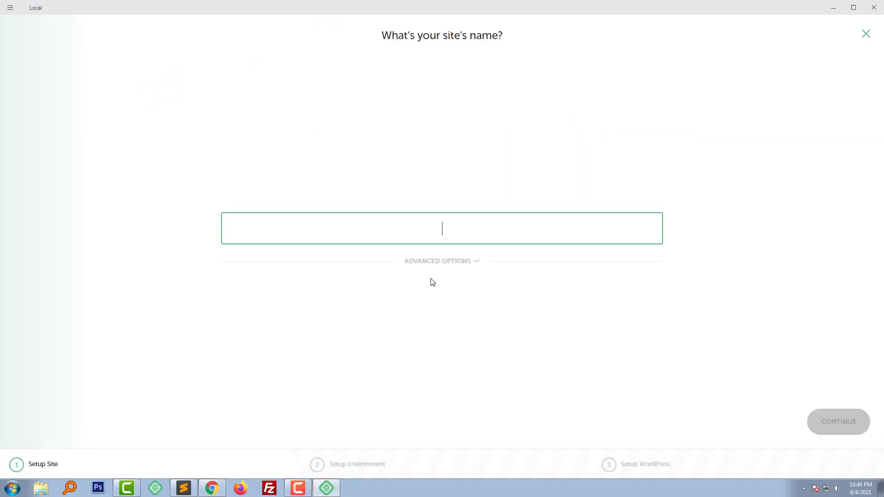
# Name the site 'Beauty Salon' with capitalised words and continue to the environment step
pyautogui.write('beauty salon')
pyautogui.click(449, 229)
pyautogui.press('BackSpace')
pyautogui.write('S')
pyautogui.click(418, 229)
pyautogui.press('BackSpace')
pyautogui.write('B')
pyautogui.click(714, 241)
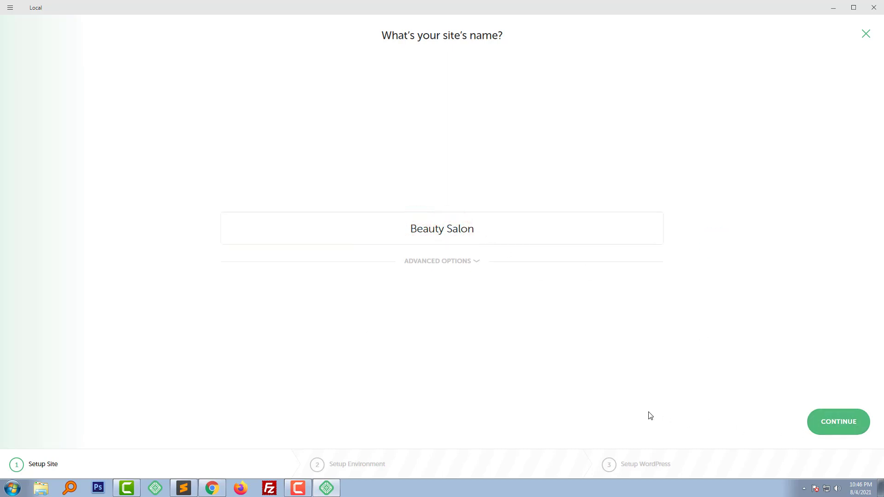
pyautogui.click(839, 422)
# Keep the preferred environment, enter the WordPress admin username and password, and add the site
pyautogui.click(842, 422)
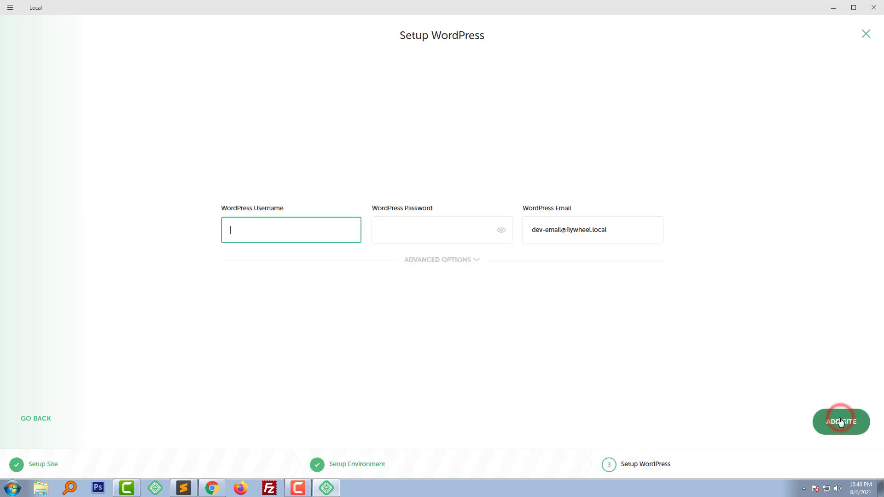
pyautogui.click(304, 229)
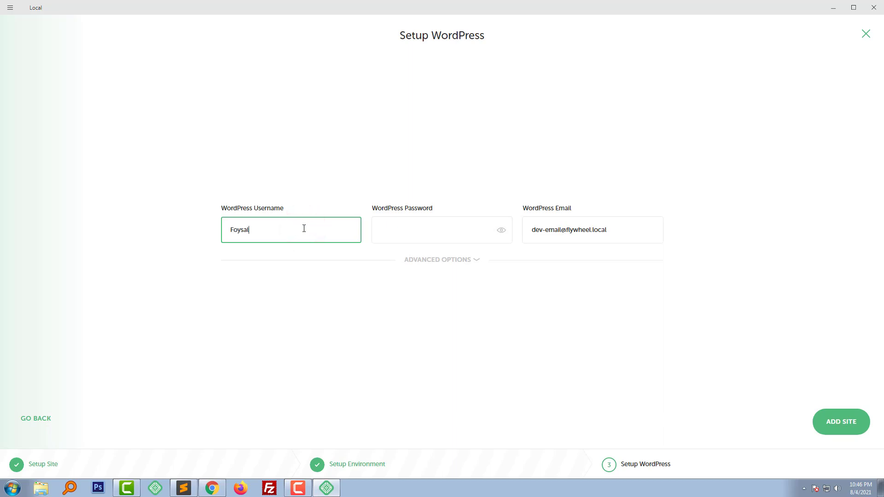
pyautogui.click(413, 235)
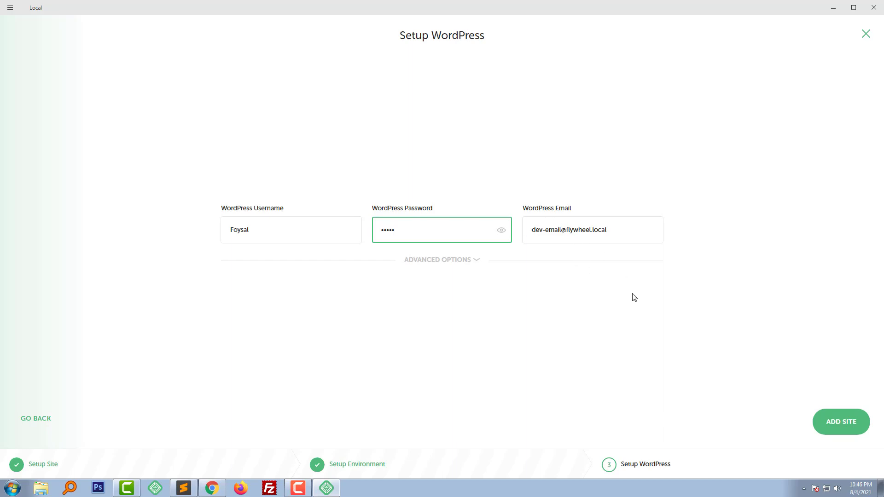
pyautogui.click(654, 310)
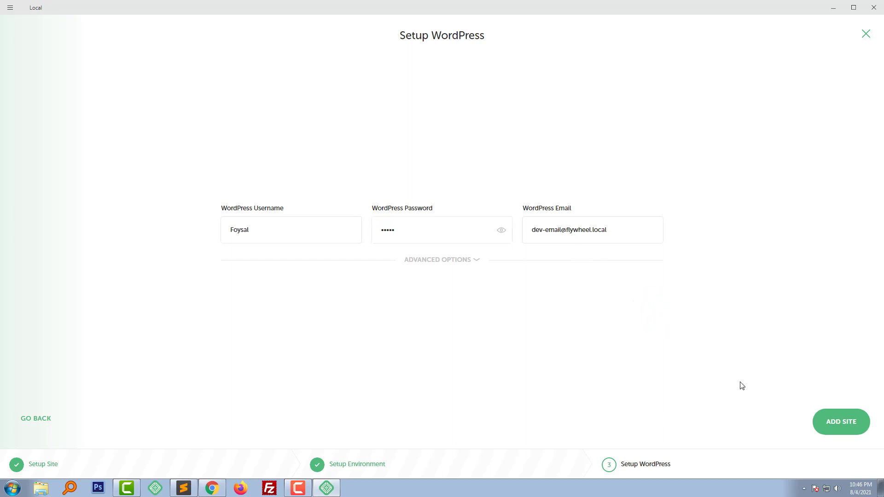
pyautogui.click(839, 420)
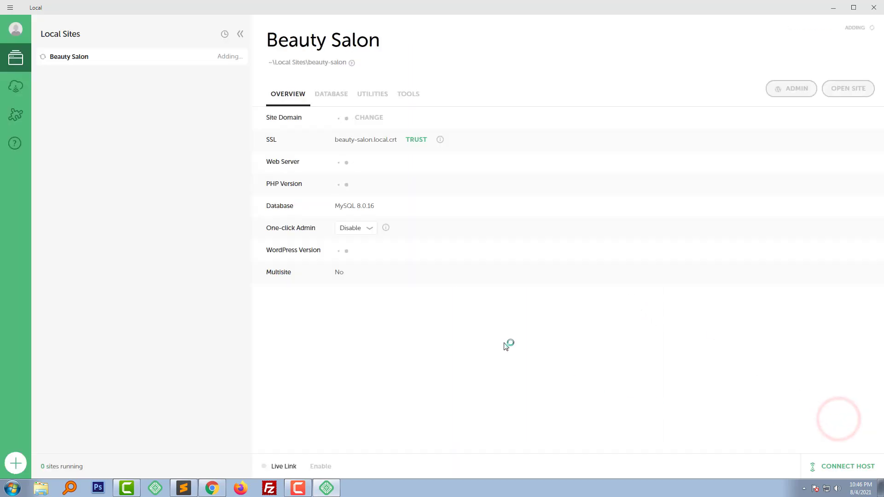
# Allow the site's services and nginx through Windows Firewall, then open the WordPress admin login
pyautogui.click(493, 326)
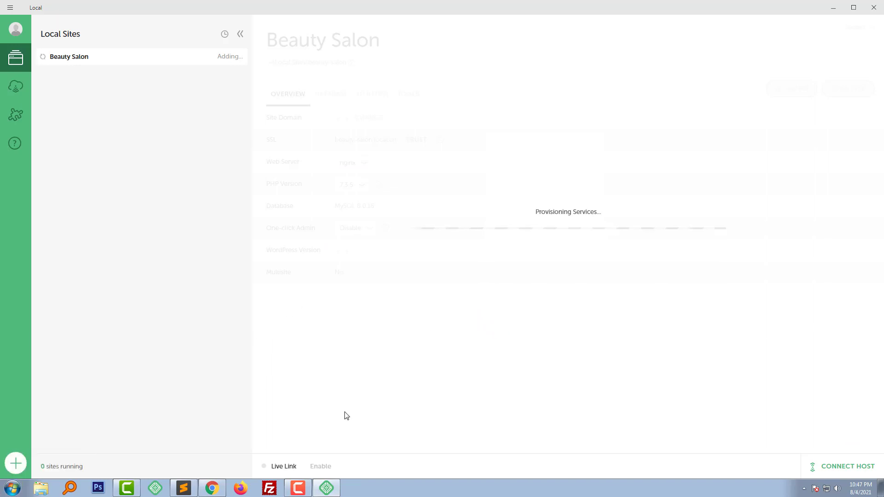
pyautogui.click(15, 463)
pyautogui.click(862, 32)
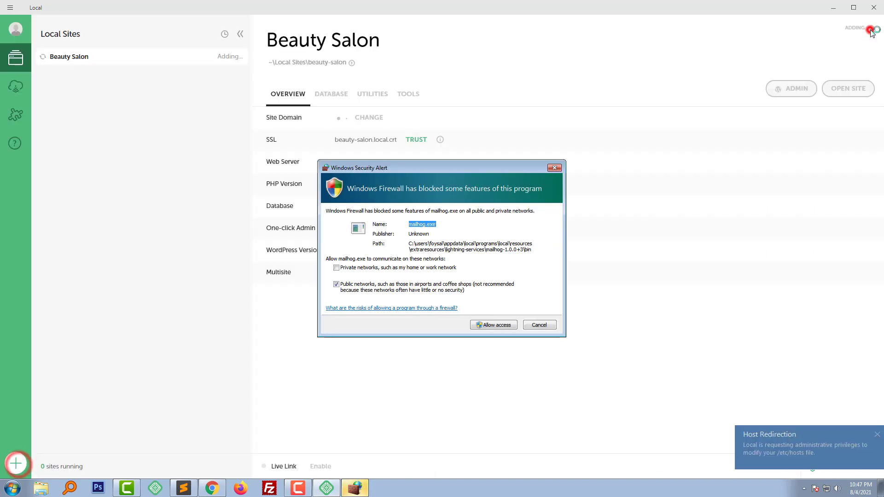
pyautogui.click(505, 325)
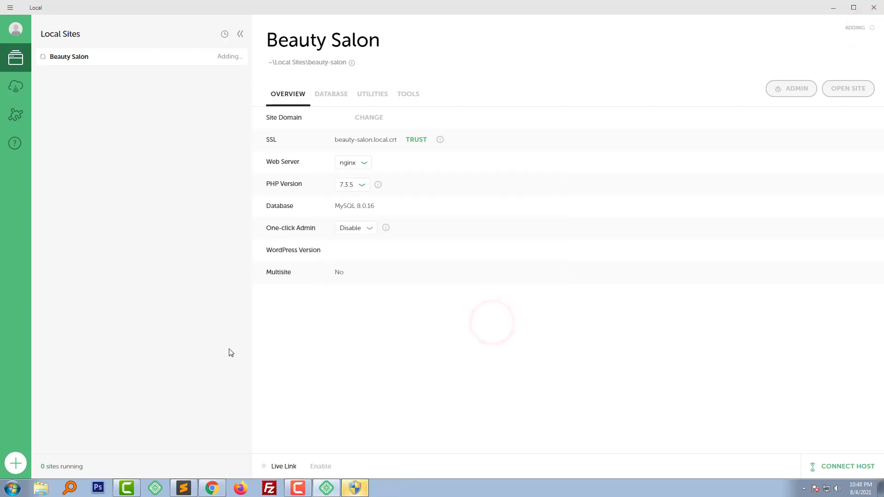
pyautogui.click(364, 163)
pyautogui.click(200, 207)
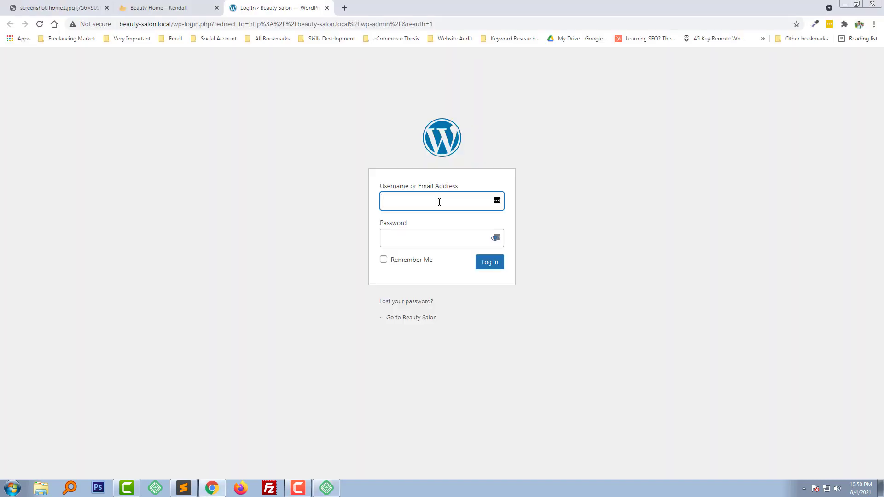
# Log in to WordPress with the admin username and password, keeping the login remembered
pyautogui.write('Foysal')
pyautogui.click(430, 242)
pyautogui.write('•')
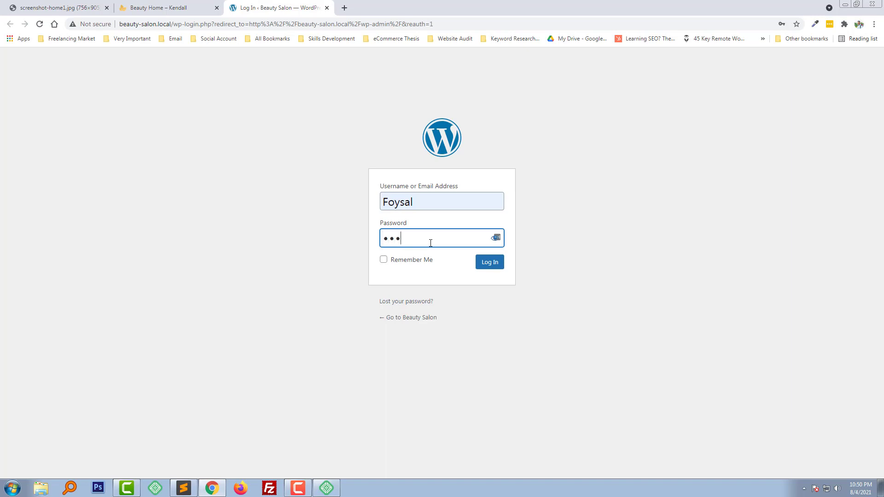
pyautogui.press('Return')
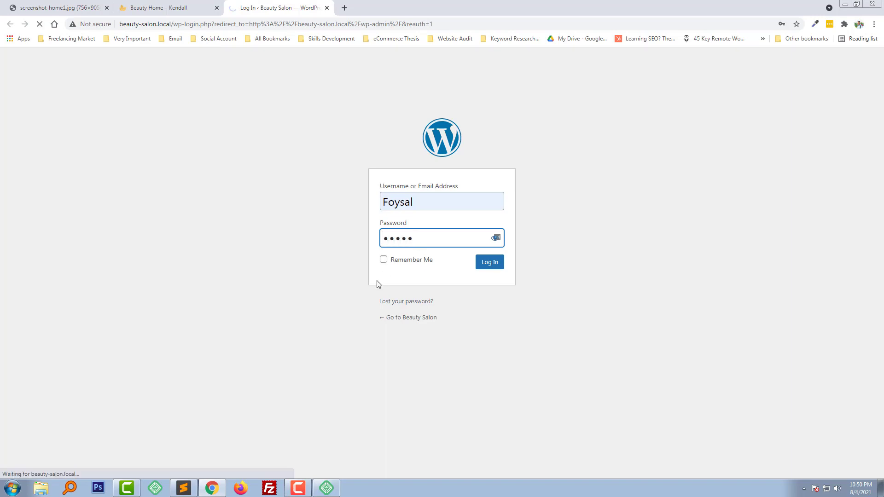
pyautogui.click(405, 259)
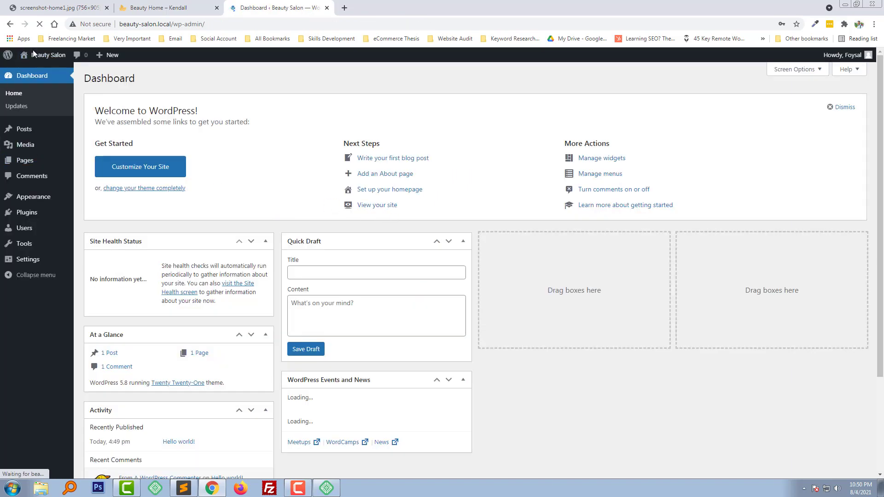
# Save the login password in Chrome and view the live Beauty Salon site in a new tab
pyautogui.click(752, 154)
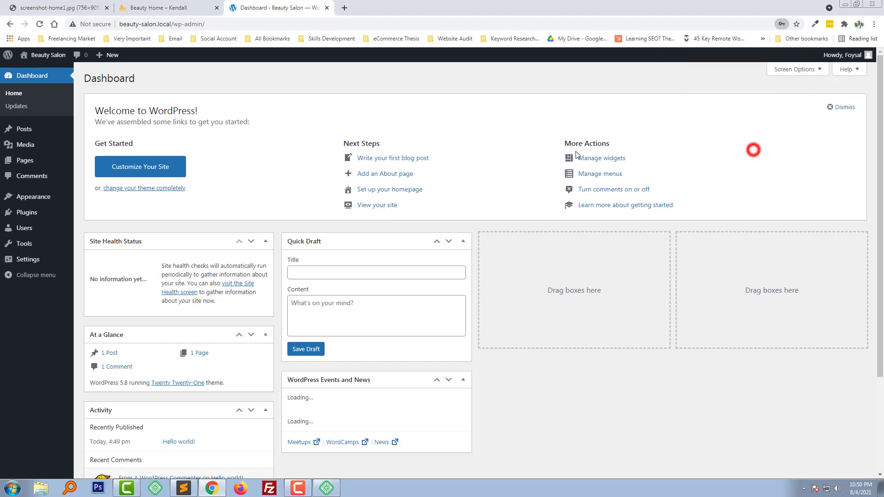
pyautogui.moveTo(47, 55)
pyautogui.click(36, 70)
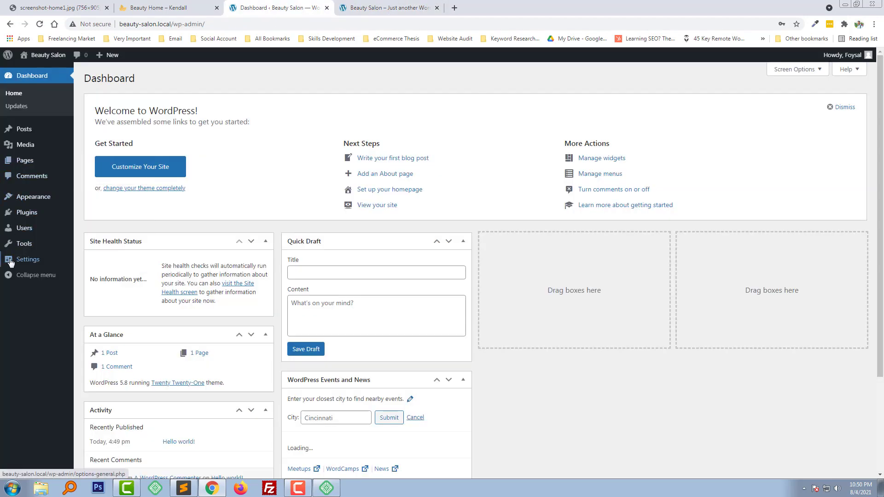
# Switch permalinks to the /%postname%/ custom structure and save the changes
pyautogui.moveTo(28, 264)
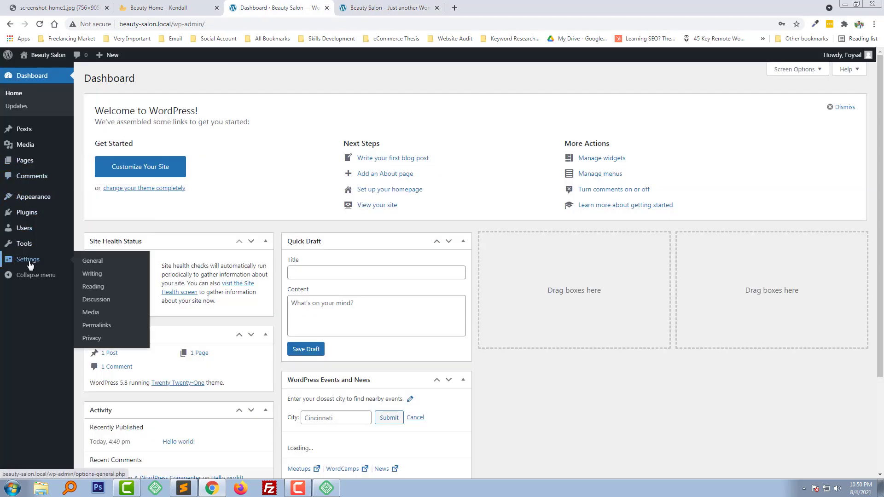
pyautogui.click(110, 327)
pyautogui.click(112, 277)
pyautogui.scroll(-1, 130, 320)
pyautogui.click(124, 413)
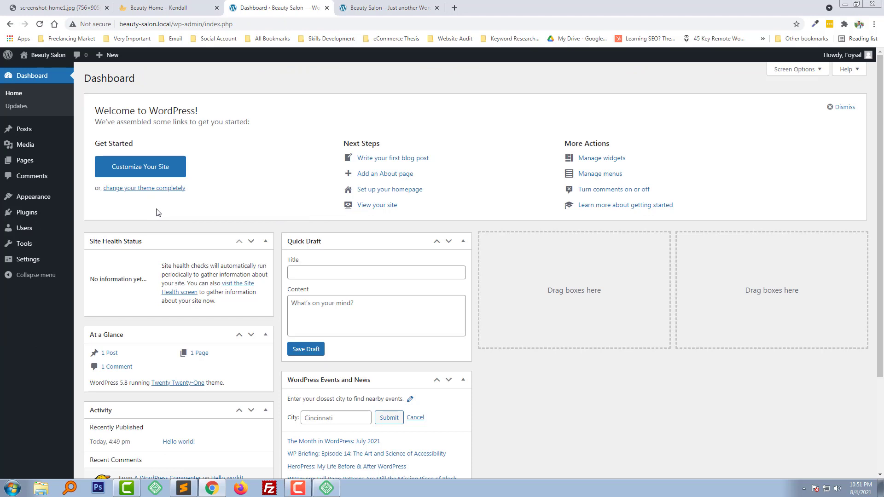
pyautogui.moveTo(44, 198)
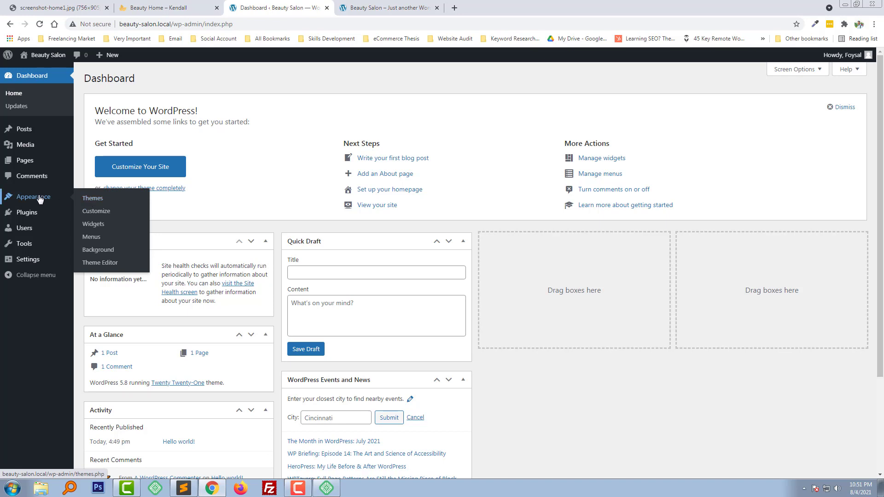
# Search the theme directory for 'Page Builder Framework' and install that theme
pyautogui.click(94, 203)
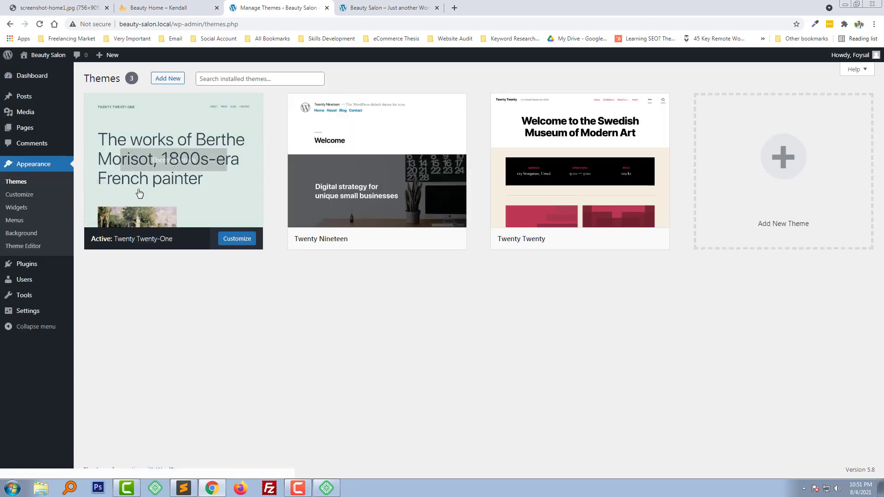
pyautogui.click(171, 79)
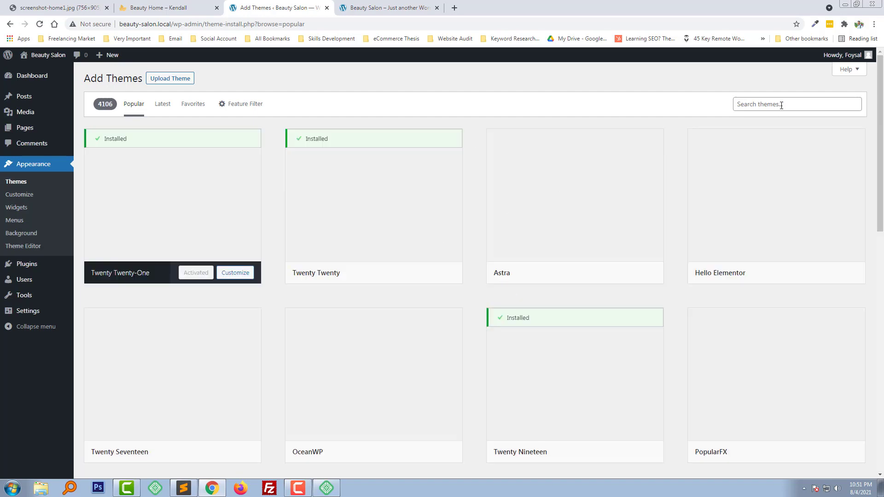
pyautogui.click(782, 105)
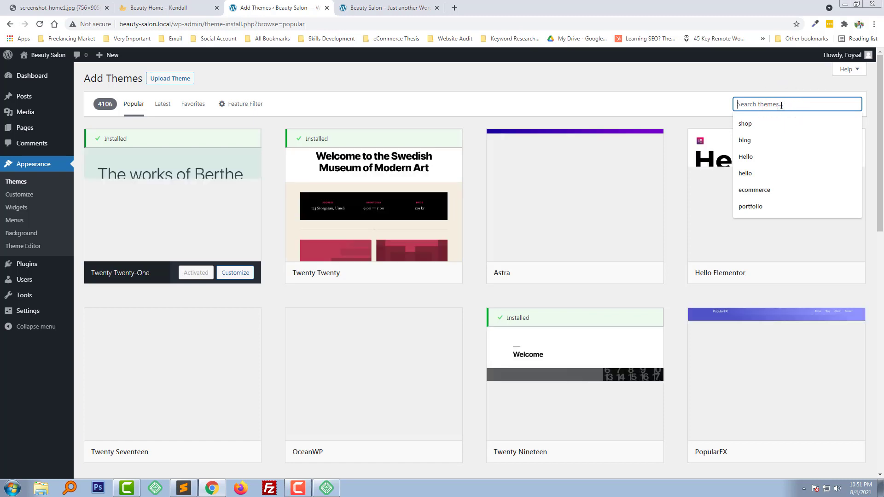
pyautogui.write('Page Builder Framework')
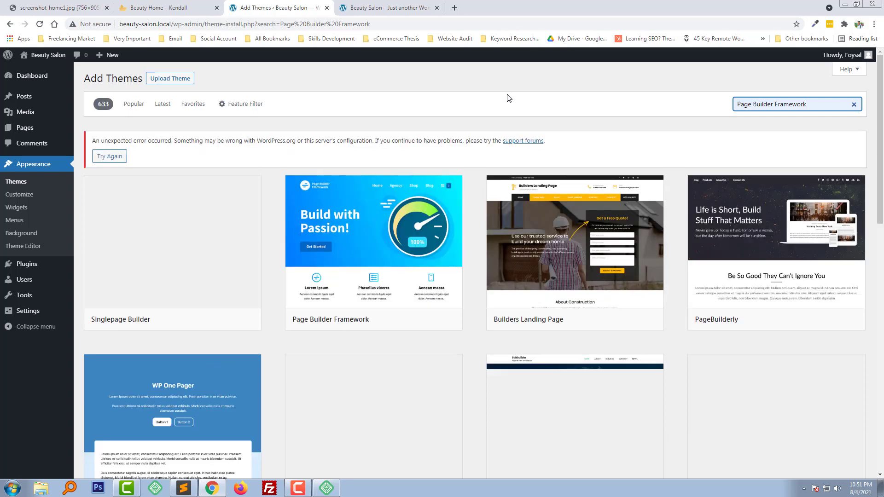
pyautogui.moveTo(395, 275)
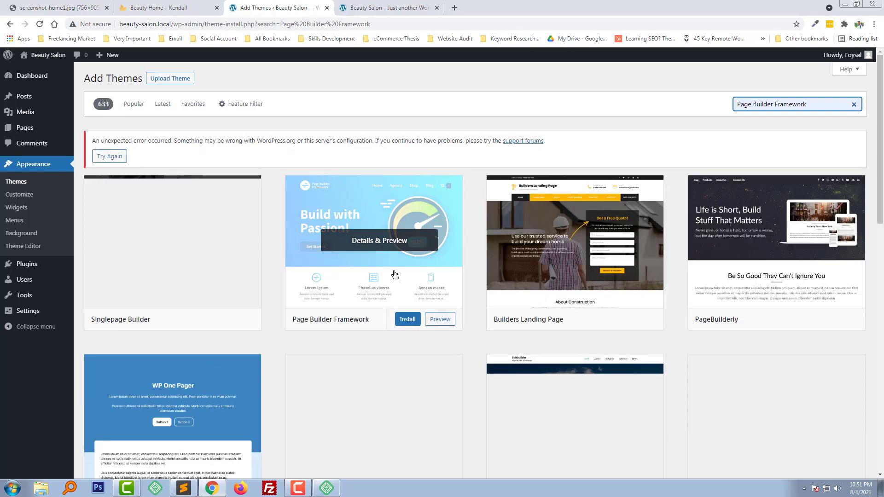
pyautogui.click(409, 321)
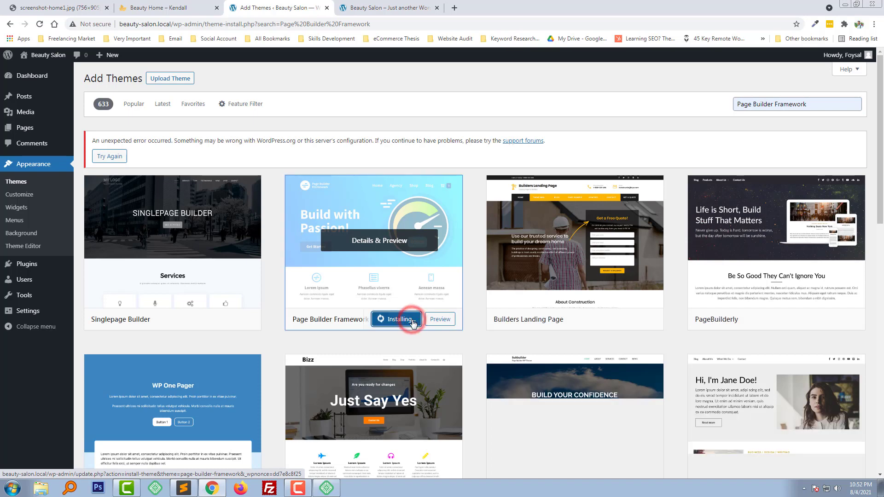
pyautogui.click(413, 321)
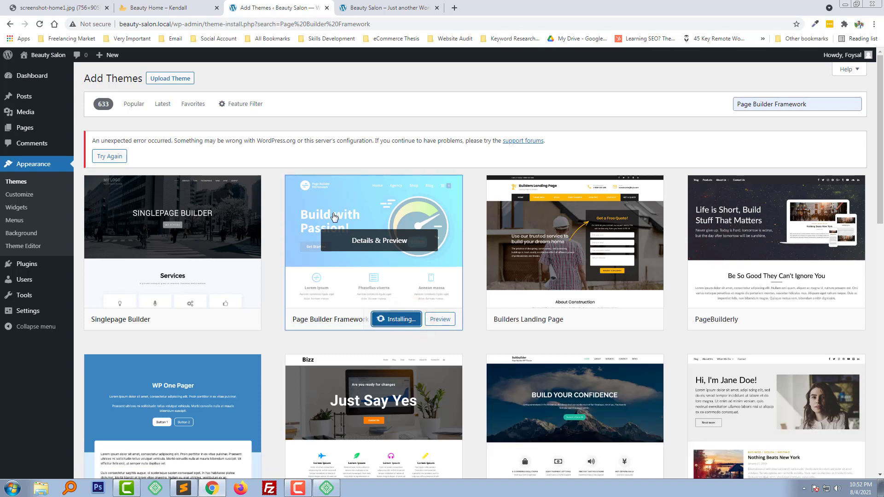
pyautogui.click(504, 153)
pyautogui.click(467, 179)
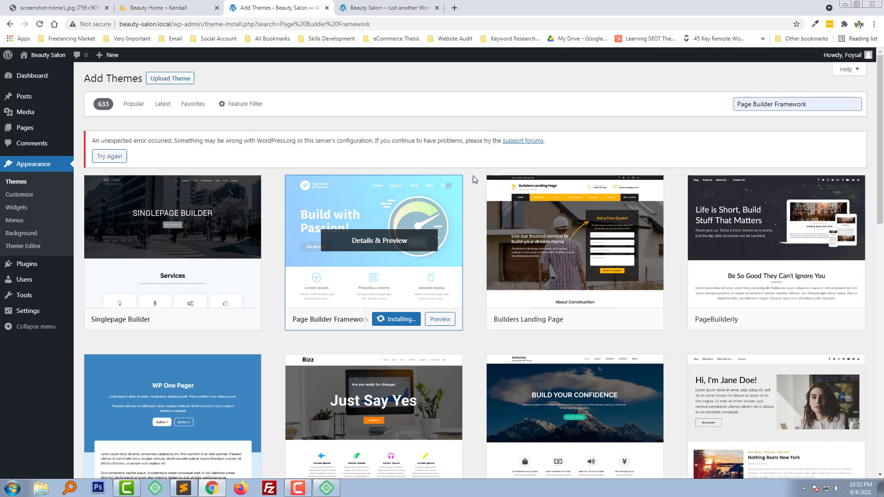
# Activate the Page Builder Framework theme once its installation completes
pyautogui.click(469, 301)
pyautogui.click(40, 24)
pyautogui.click(521, 79)
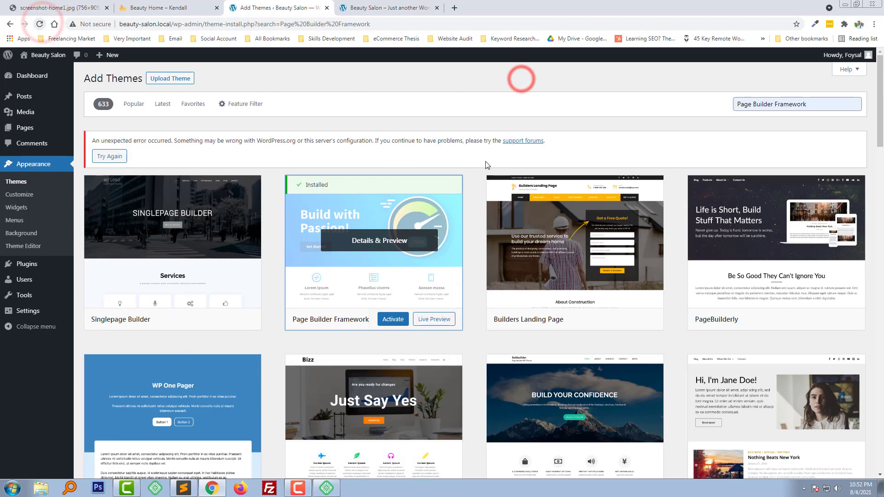
pyautogui.click(485, 162)
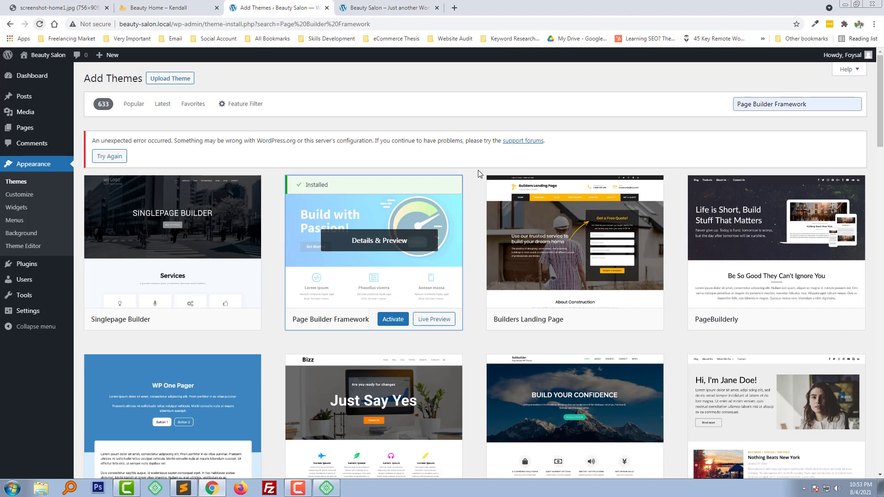
pyautogui.click(398, 320)
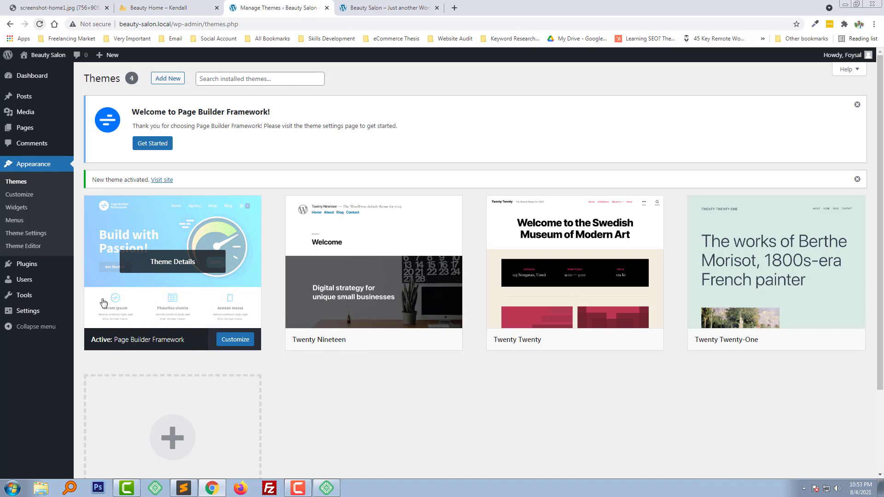
pyautogui.moveTo(57, 274)
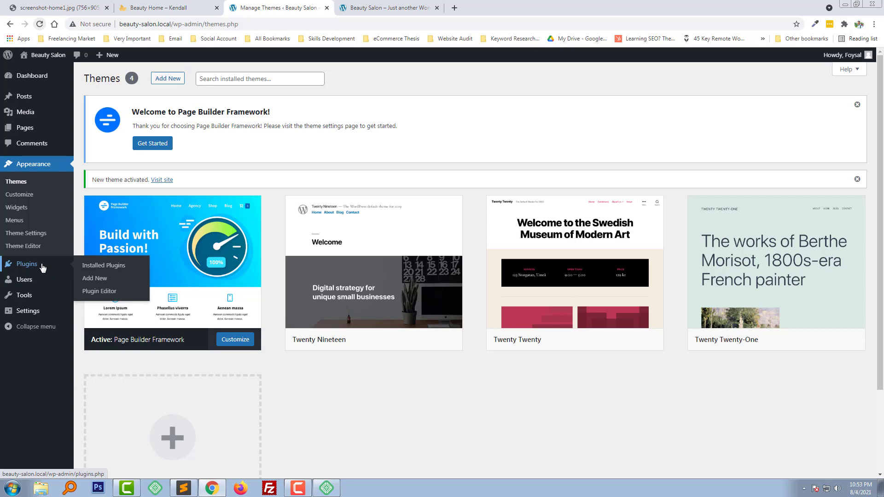
# Search the Add Plugins directory for 'elementor' and close the Page Builder Framework welcome notice
pyautogui.click(106, 279)
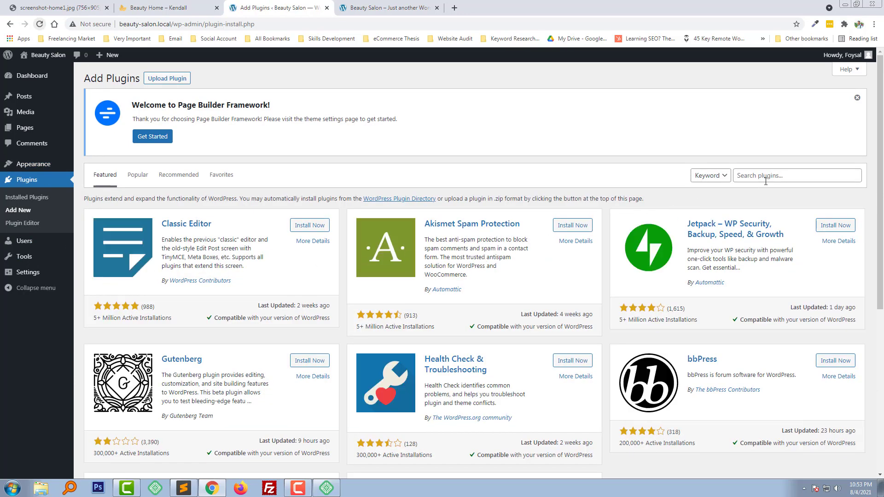
pyautogui.click(768, 179)
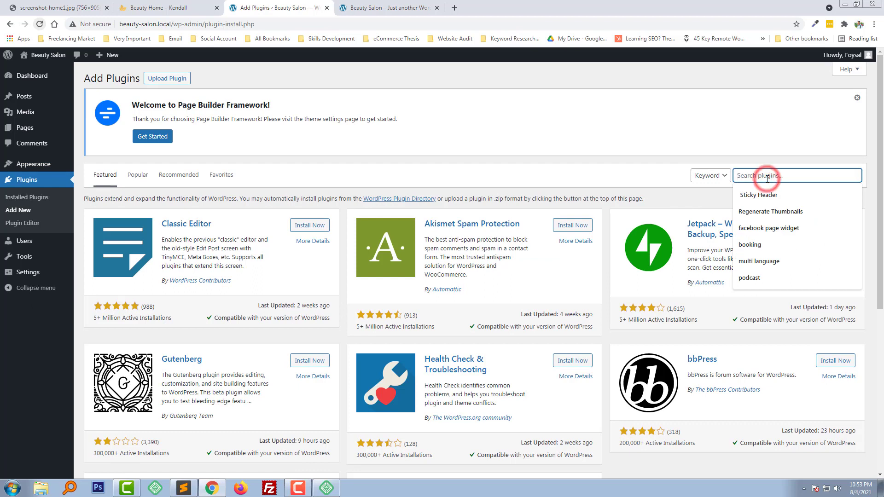
pyautogui.write('ele')
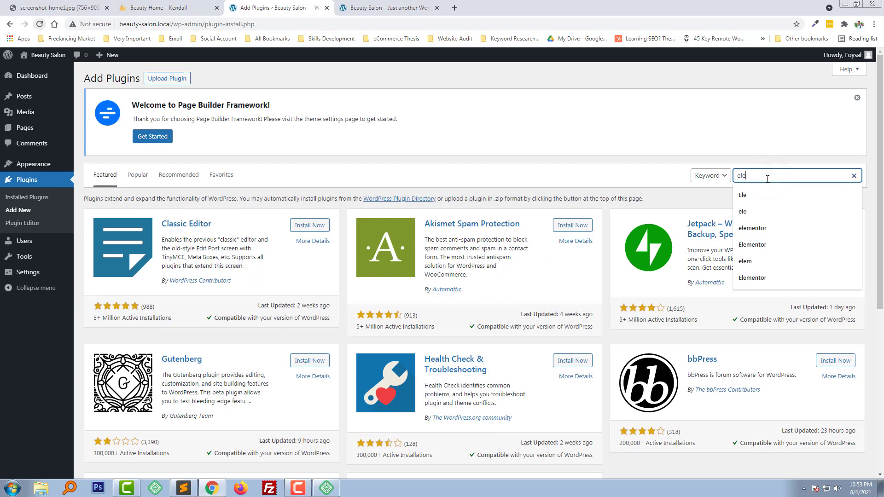
pyautogui.write('mentor')
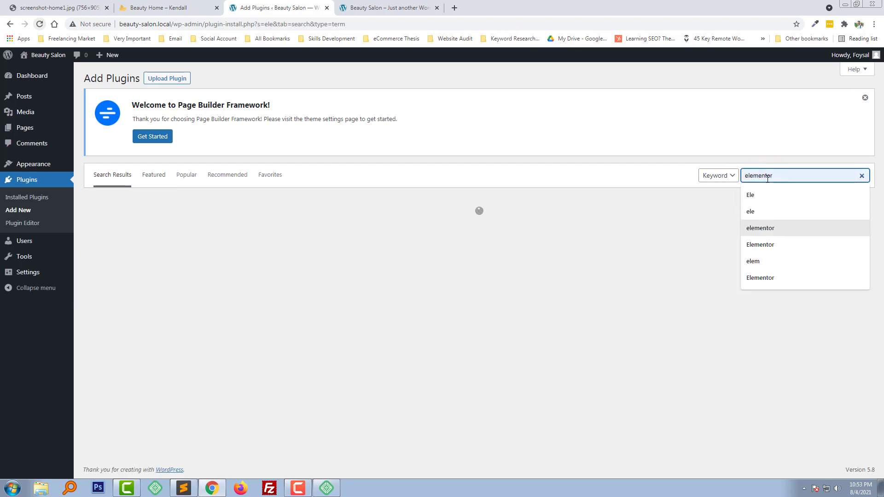
pyautogui.click(649, 158)
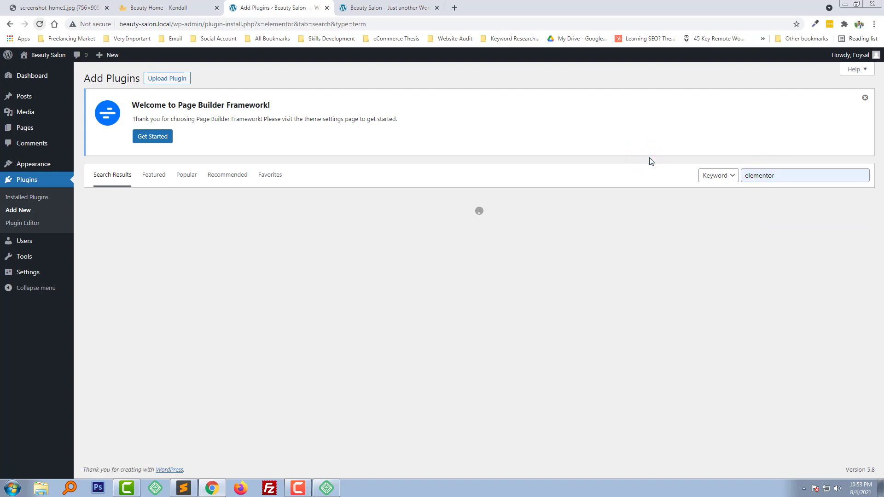
pyautogui.click(865, 97)
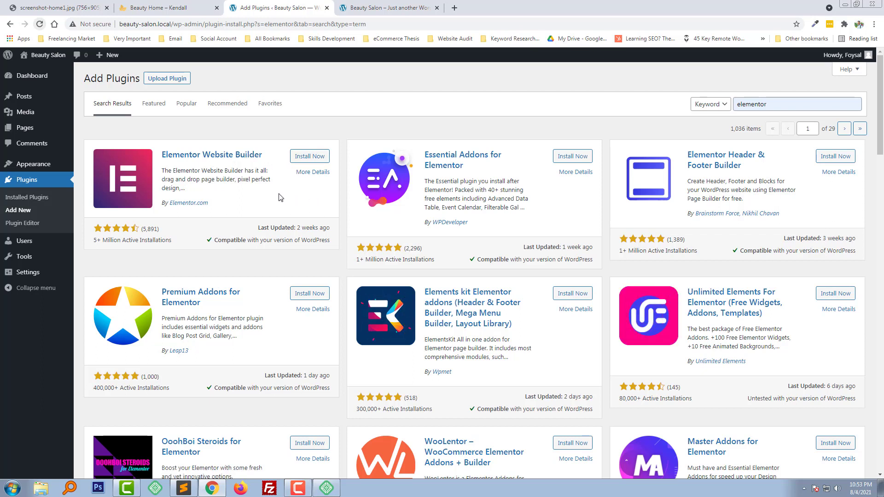
# Install Elementor Website Builder, Elements kit Elementor addons and WooLentor from the elementor results
pyautogui.click(309, 156)
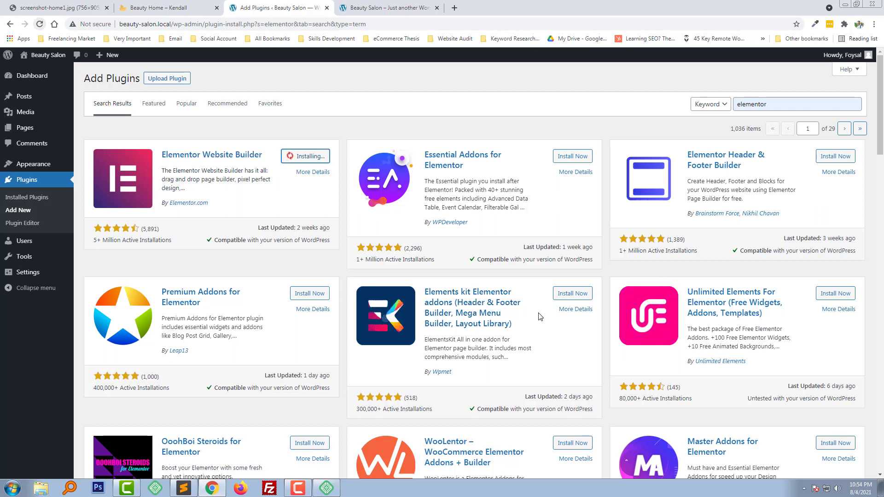
pyautogui.click(578, 295)
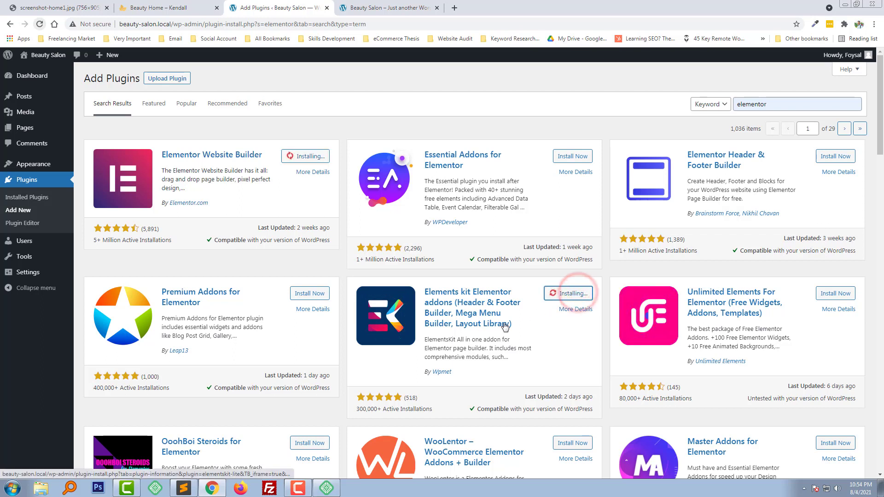
pyautogui.scroll(-1, 506, 323)
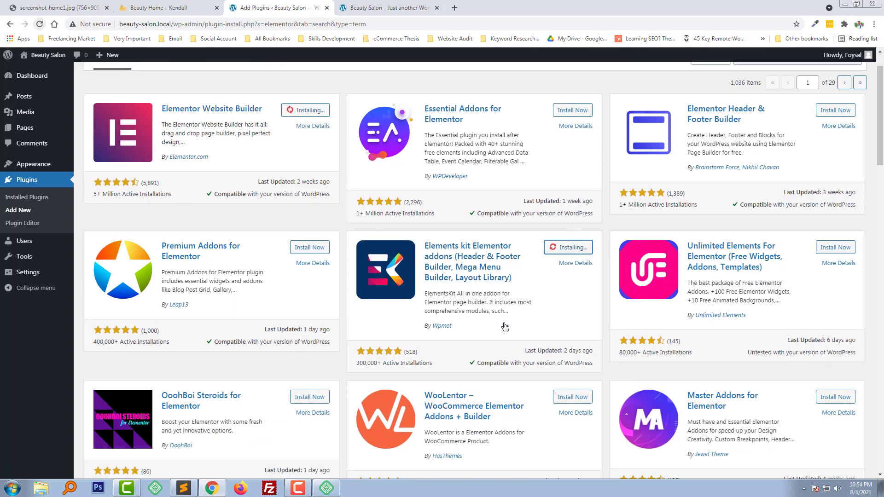
pyautogui.scroll(-1, 504, 327)
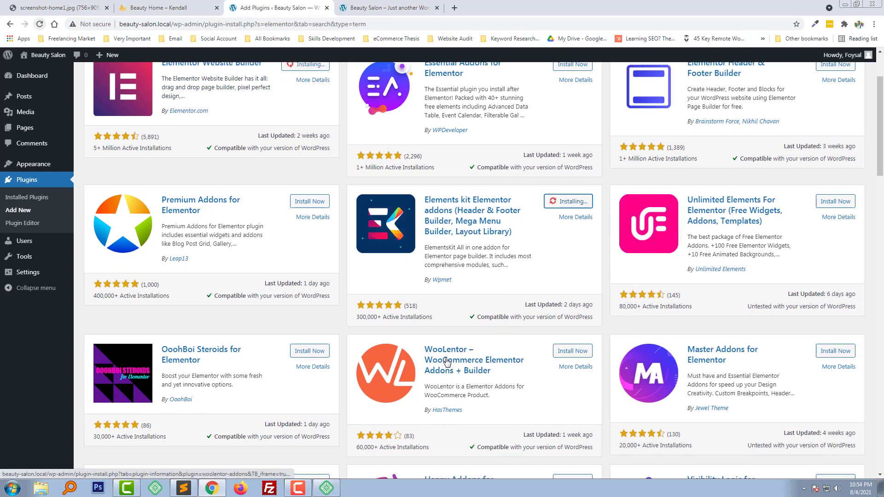
pyautogui.click(574, 352)
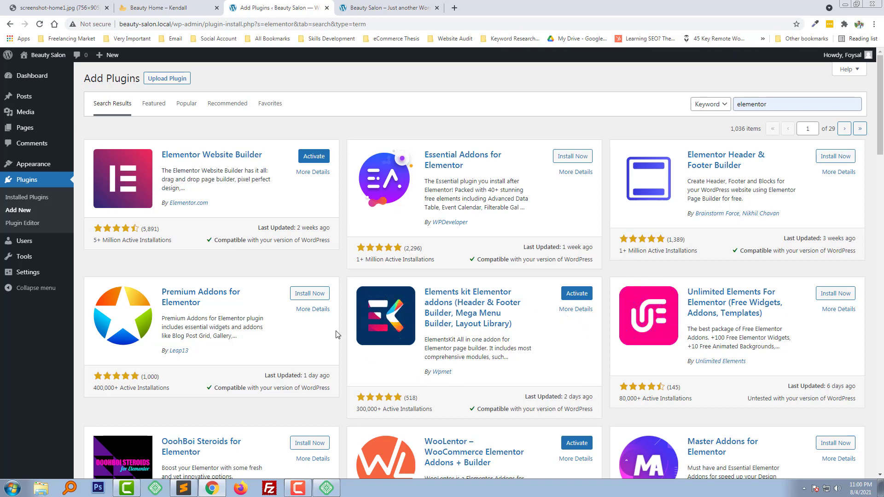
# Select all installed plugins and bulk-activate Elementor, ElementsKit Lite and WooLentor
pyautogui.click(46, 199)
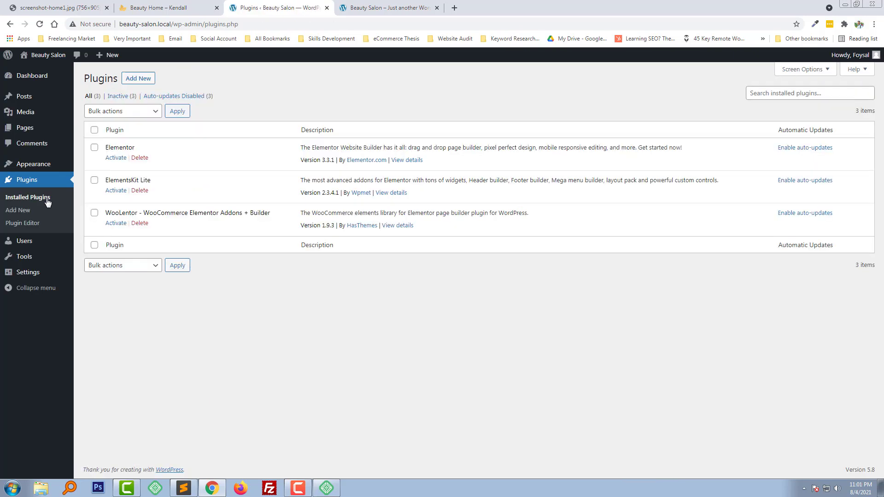
pyautogui.click(94, 131)
pyautogui.click(134, 112)
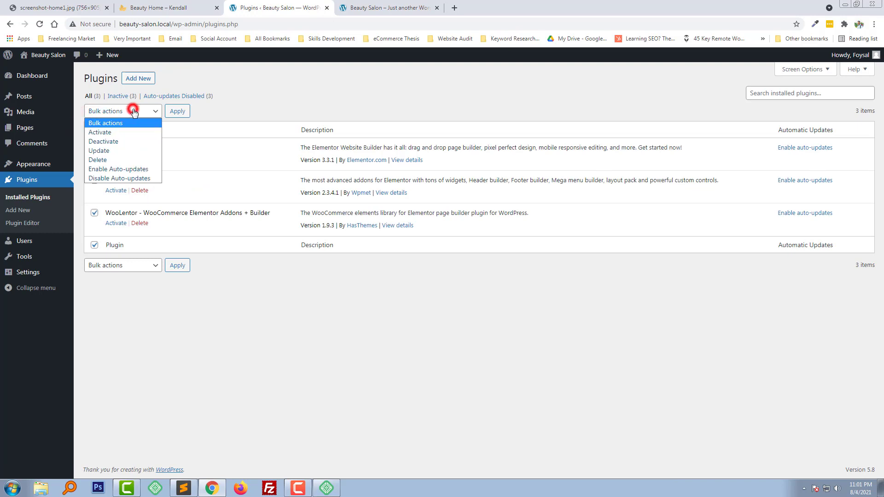
pyautogui.click(125, 135)
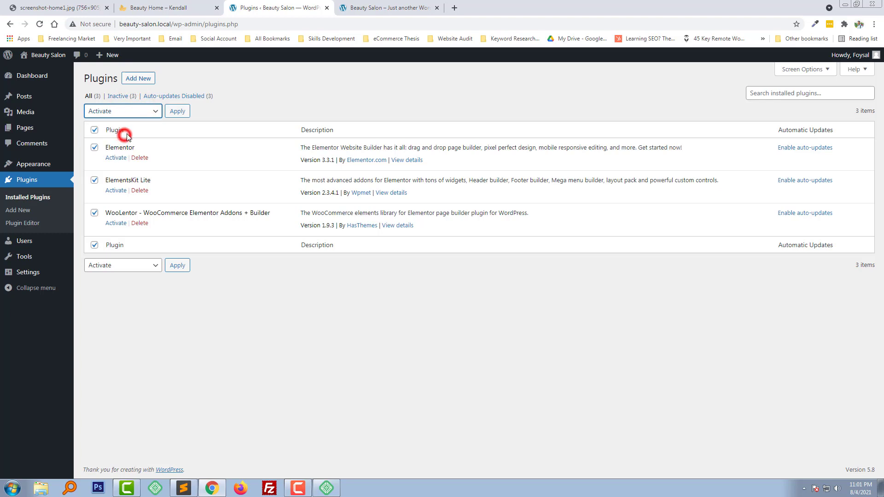
pyautogui.click(180, 112)
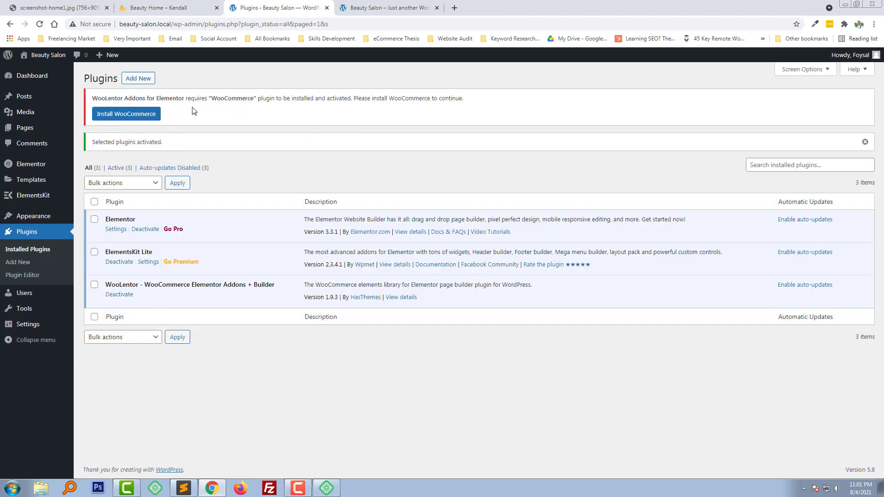
# Install WooCommerce from the WooLentor notice on the Plugins page
pyautogui.click(149, 116)
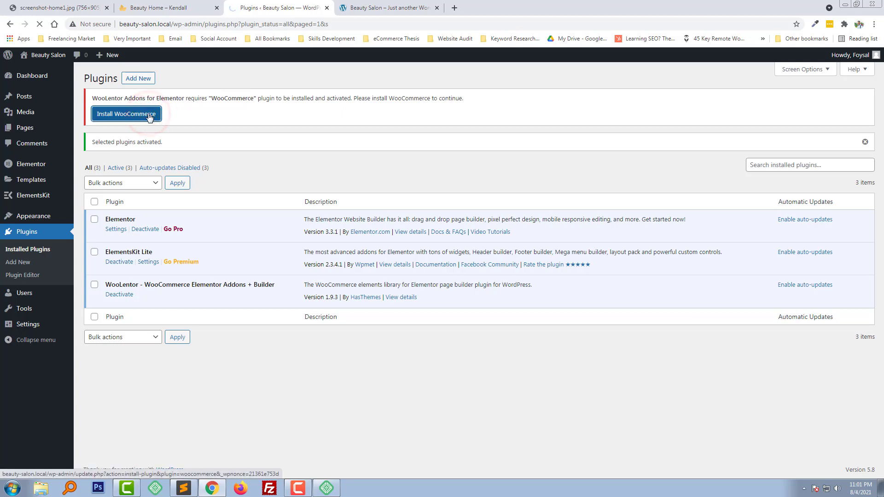